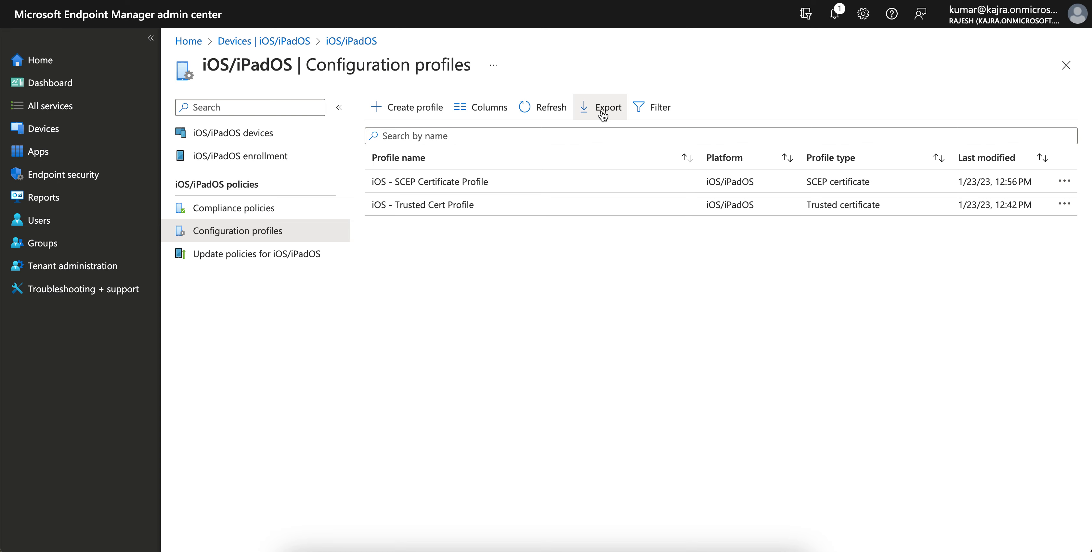
View the Android compliance policies and configuration profiles lists under Devices.
{"action": "left_click", "coordinate": [77, 131]}
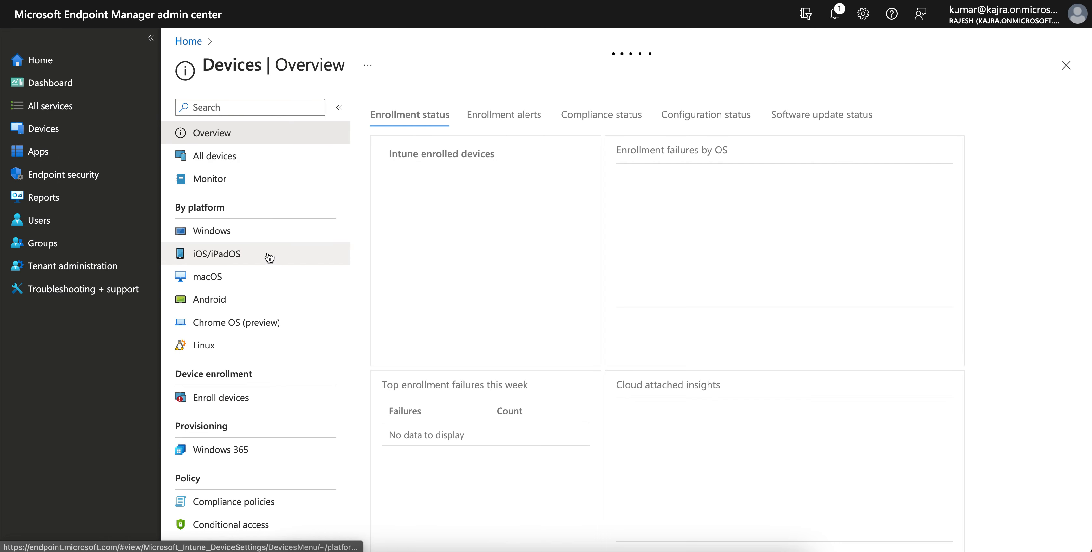
{"action": "left_click", "coordinate": [214, 298]}
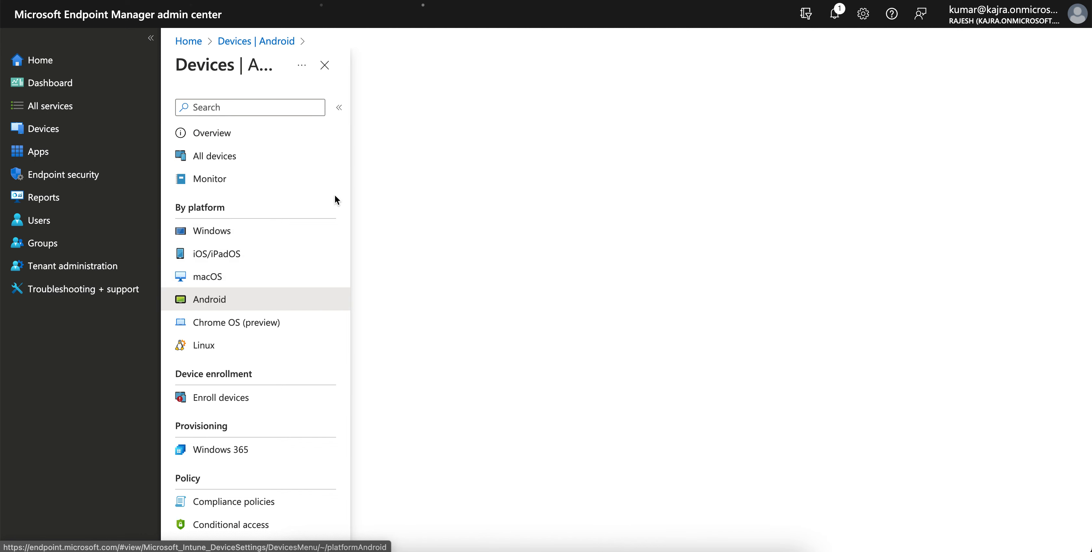
{"action": "left_click", "coordinate": [274, 240]}
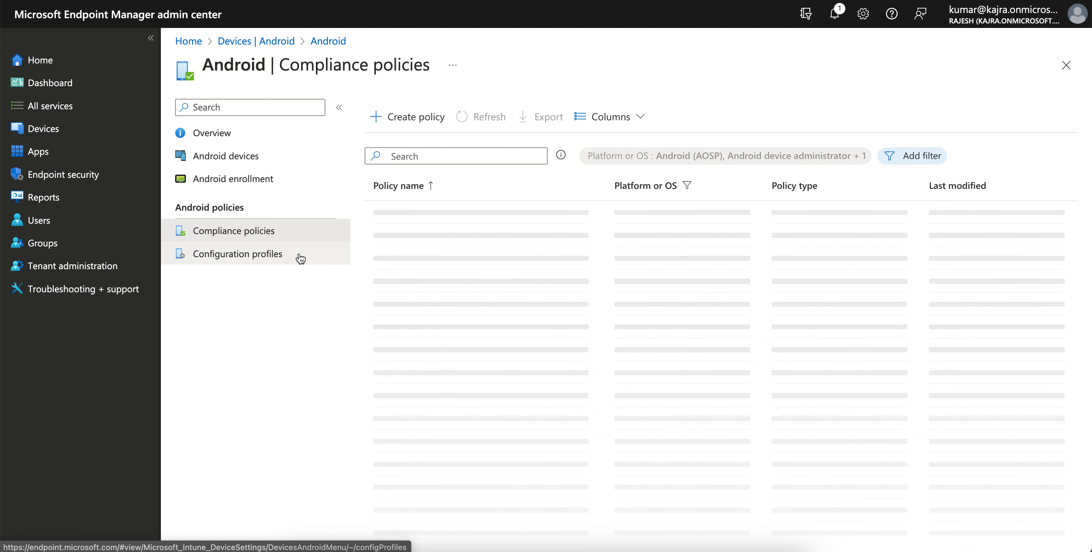
{"action": "left_click", "coordinate": [300, 257]}
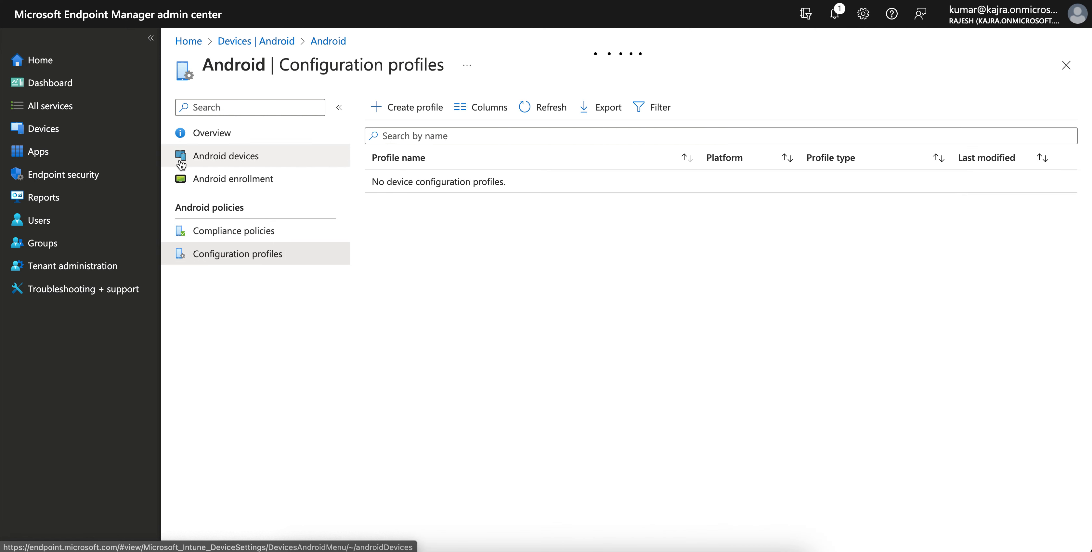
View the Windows compliance policies and configuration profiles lists under Devices.
{"action": "left_click", "coordinate": [95, 135]}
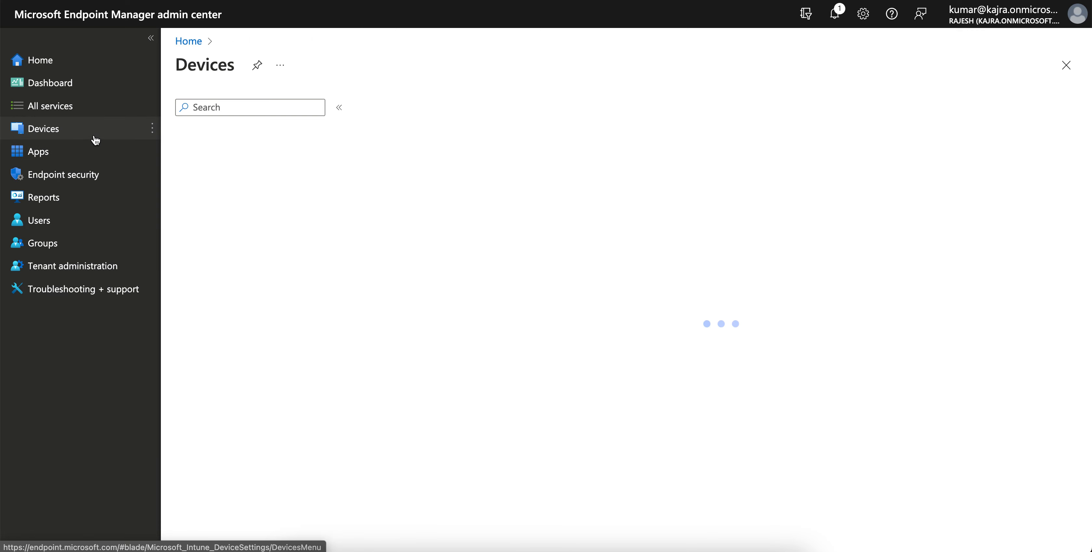
{"action": "left_click", "coordinate": [260, 231]}
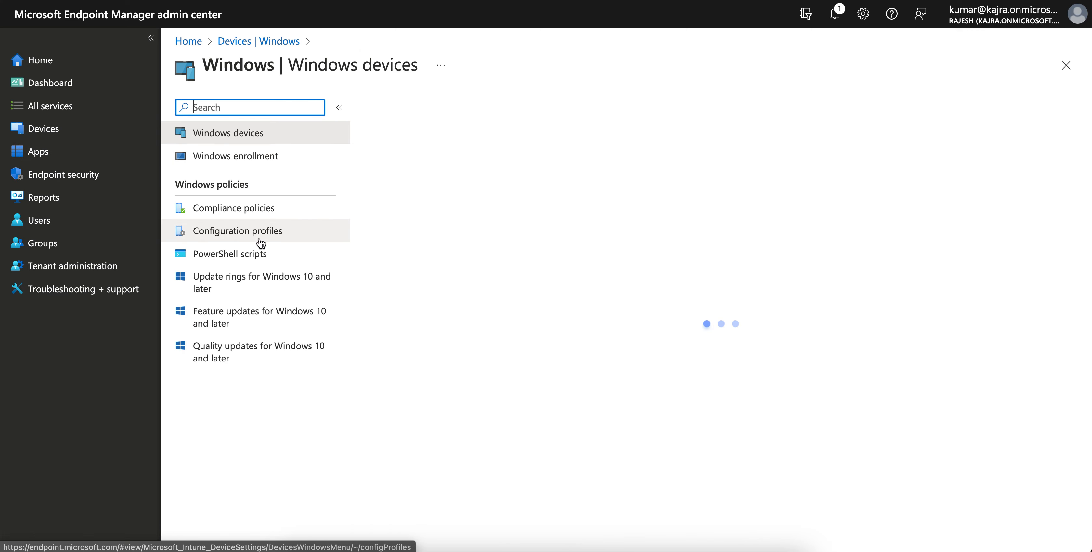
{"action": "left_click", "coordinate": [282, 216]}
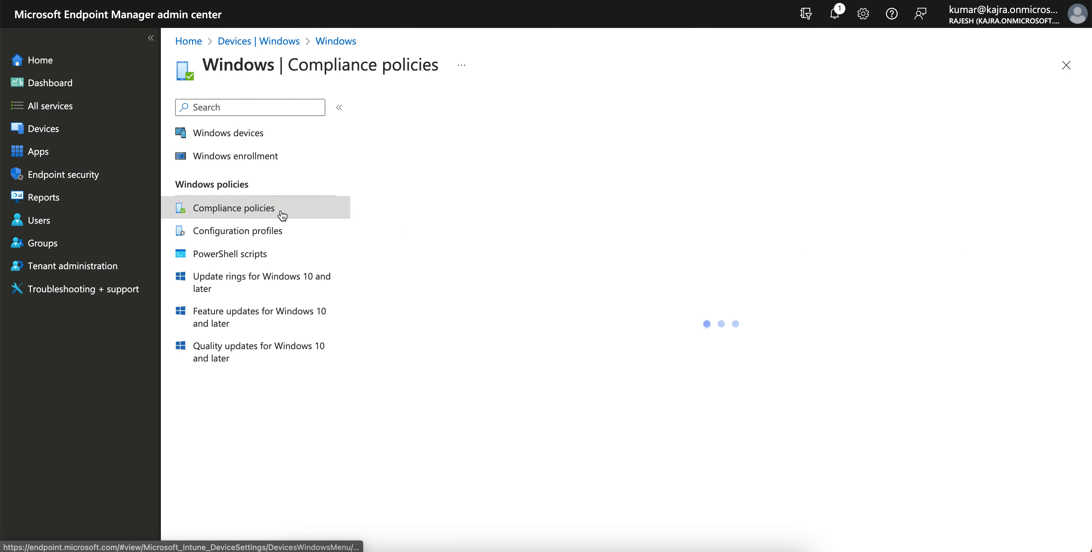
{"action": "left_click", "coordinate": [306, 237]}
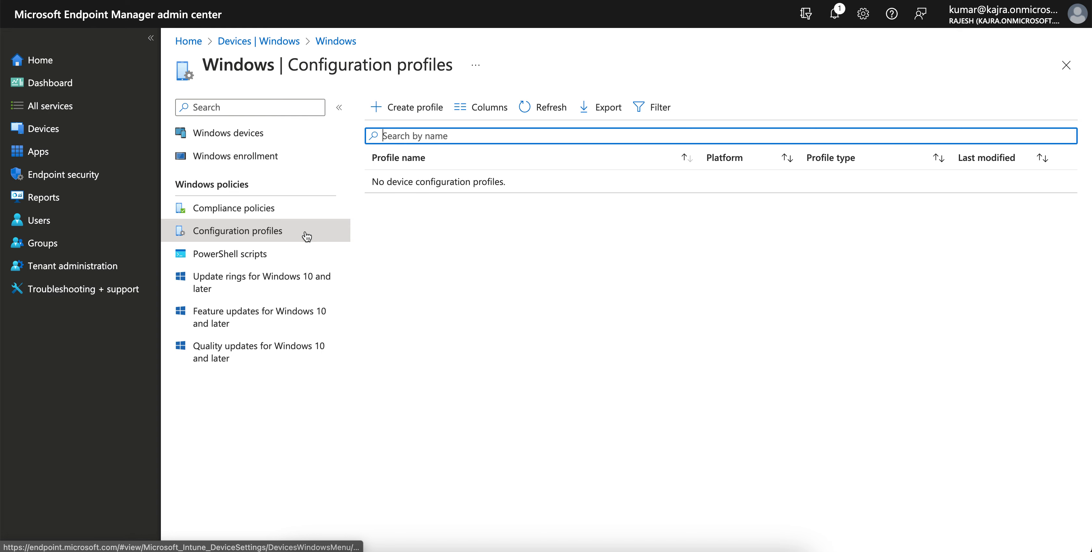
View the iOS/iPadOS configuration profiles and compliance policies lists under Devices.
{"action": "left_click", "coordinate": [102, 134]}
{"action": "left_click", "coordinate": [290, 248]}
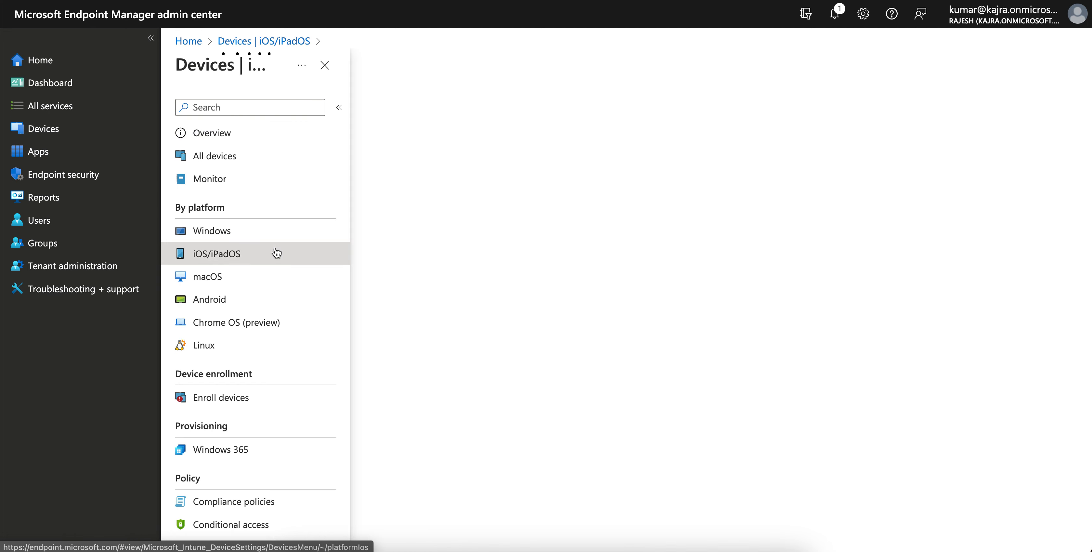
{"action": "left_click", "coordinate": [272, 240]}
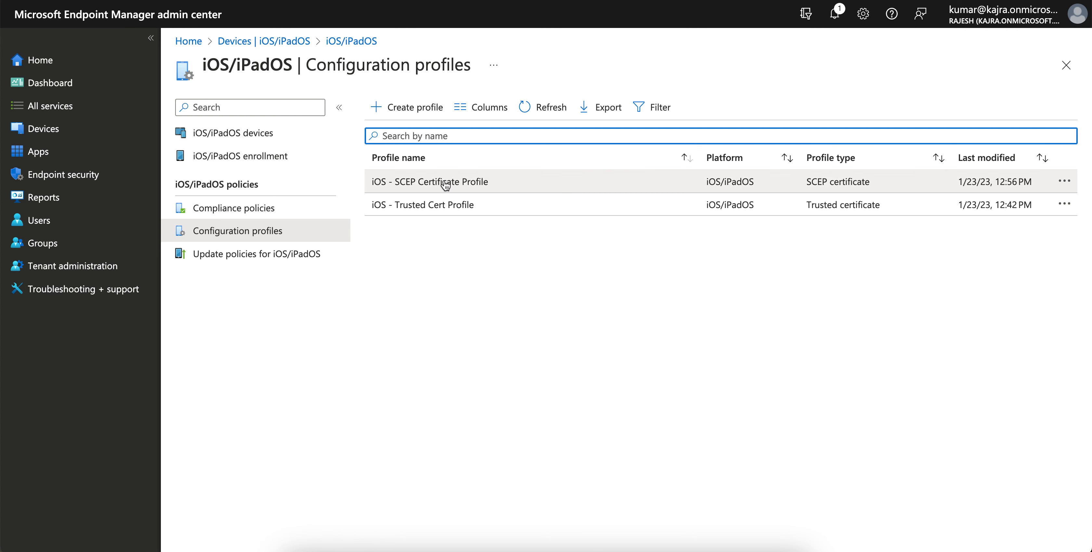
{"action": "left_click", "coordinate": [309, 215]}
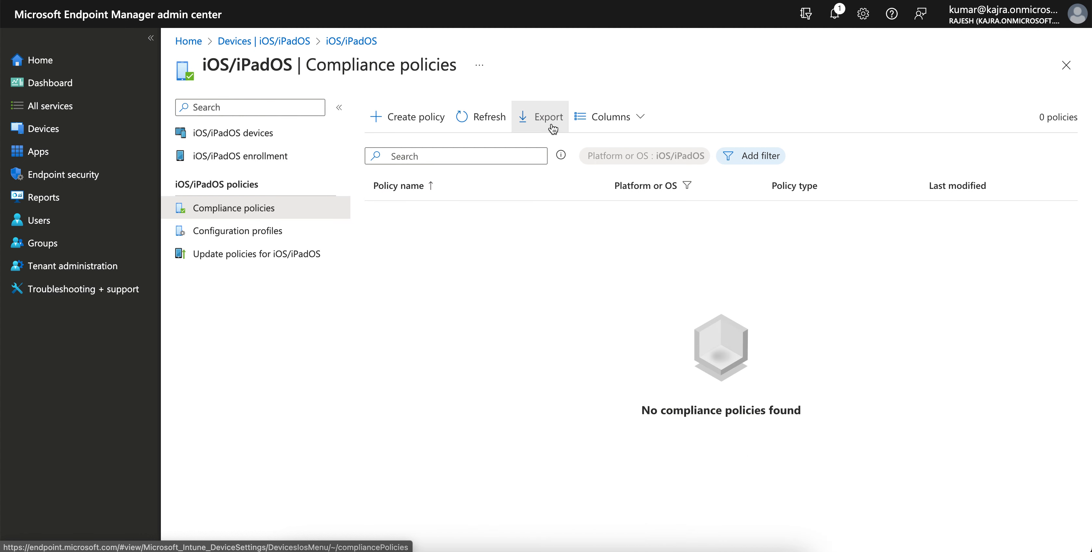
Export the iOS/iPadOS configuration profiles list to CSV, and open the downloaded file to check its contents.
{"action": "left_click", "coordinate": [293, 230]}
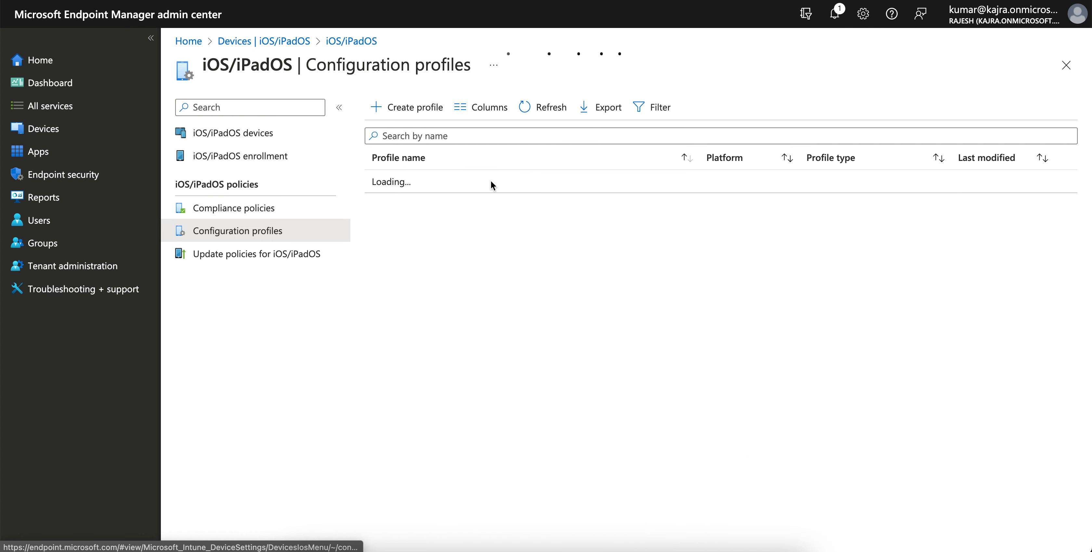
{"action": "left_click", "coordinate": [601, 109]}
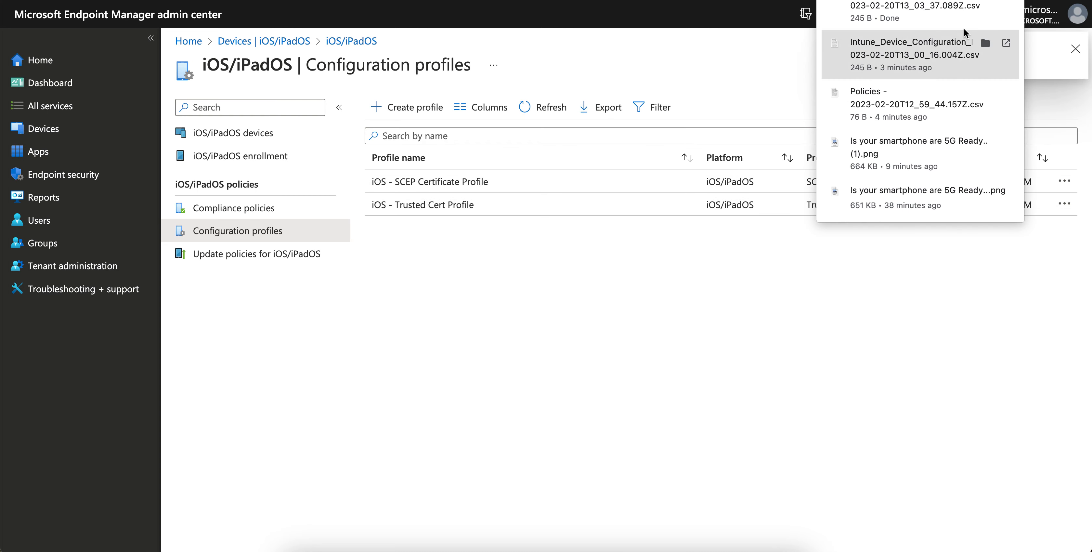
{"action": "left_click", "coordinate": [989, 3]}
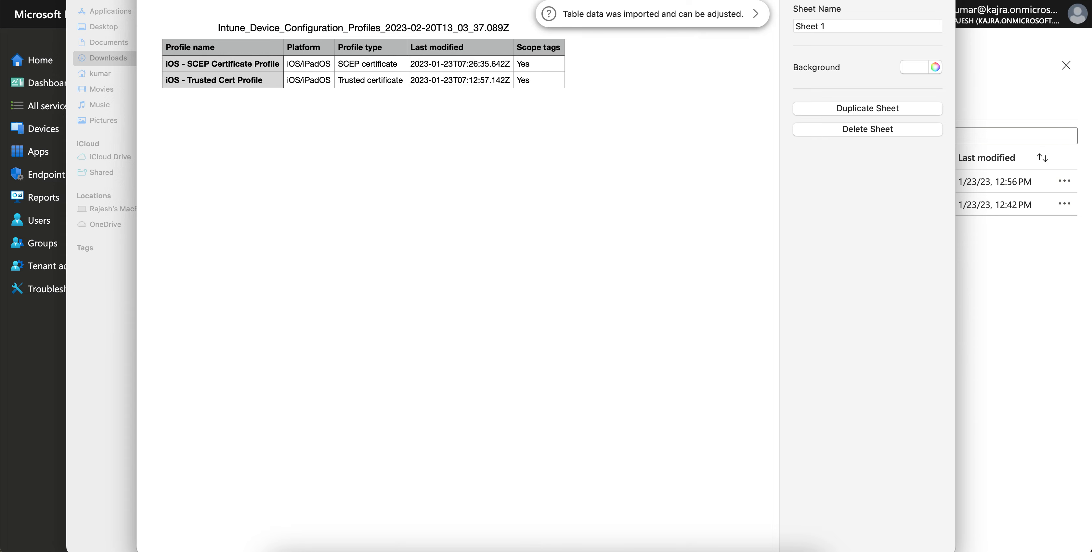
{"action": "key", "text": "super+q"}
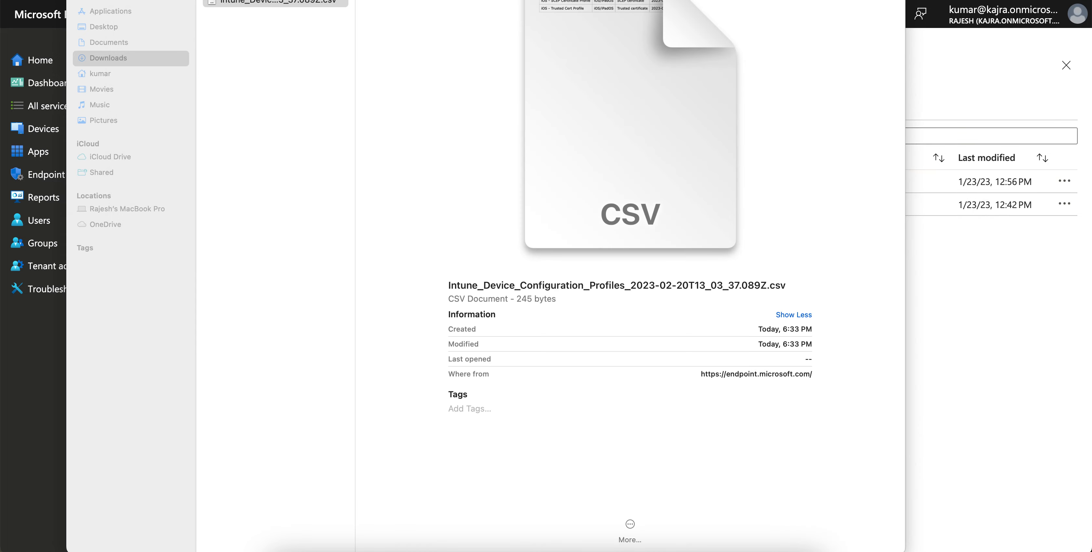
{"action": "key", "text": "super+m"}
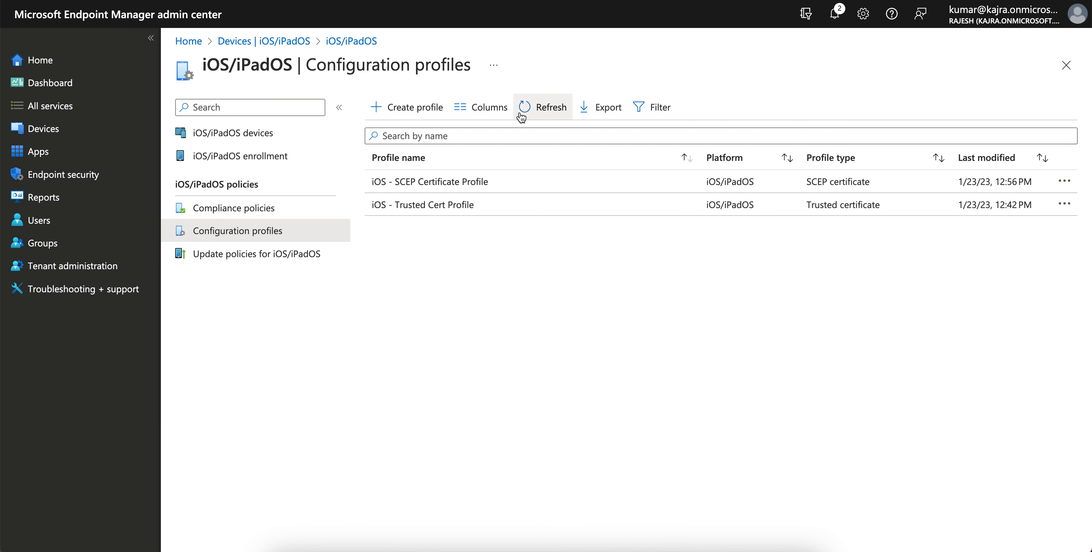
Preview the printout of the iOS/iPadOS configuration profiles list without saving it.
{"action": "left_click", "coordinate": [498, 72]}
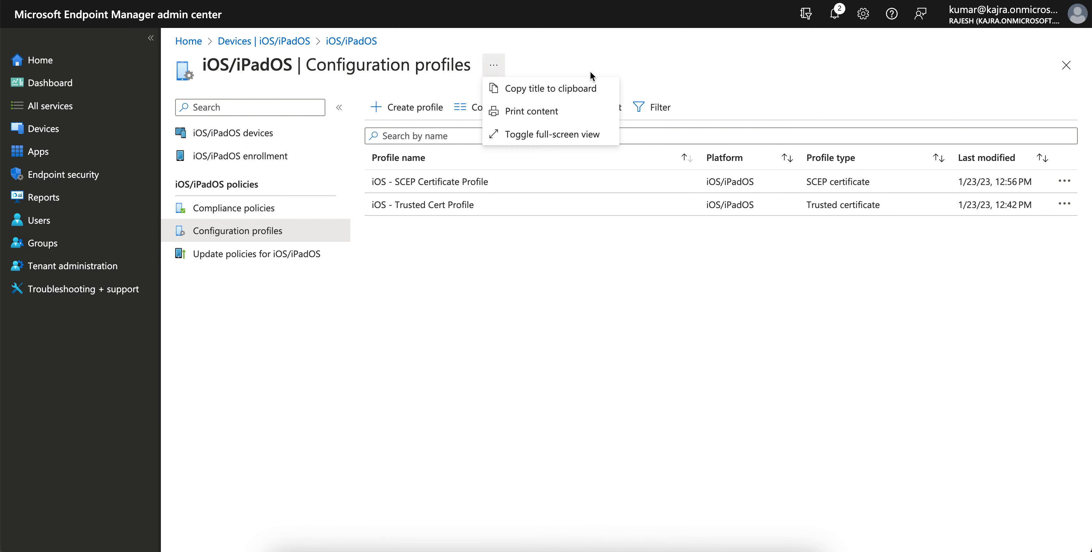
{"action": "left_click", "coordinate": [591, 72]}
{"action": "left_click", "coordinate": [503, 68]}
{"action": "left_click", "coordinate": [549, 111]}
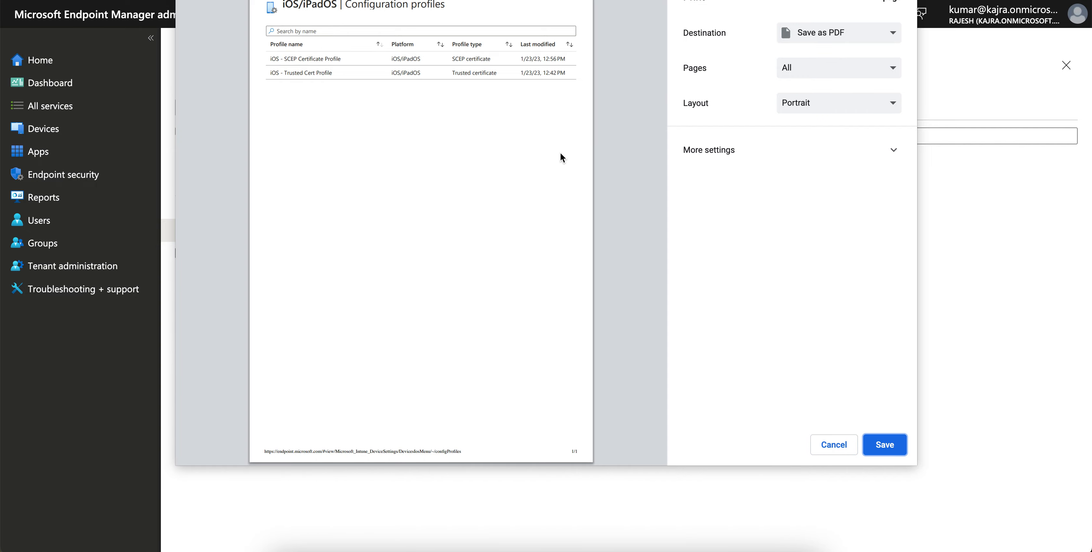
{"action": "left_click", "coordinate": [835, 444]}
Open the iOS - SCEP Certificate Profile, expand its SCEP Certificate configuration settings and review the whole page.
{"action": "left_click", "coordinate": [419, 181]}
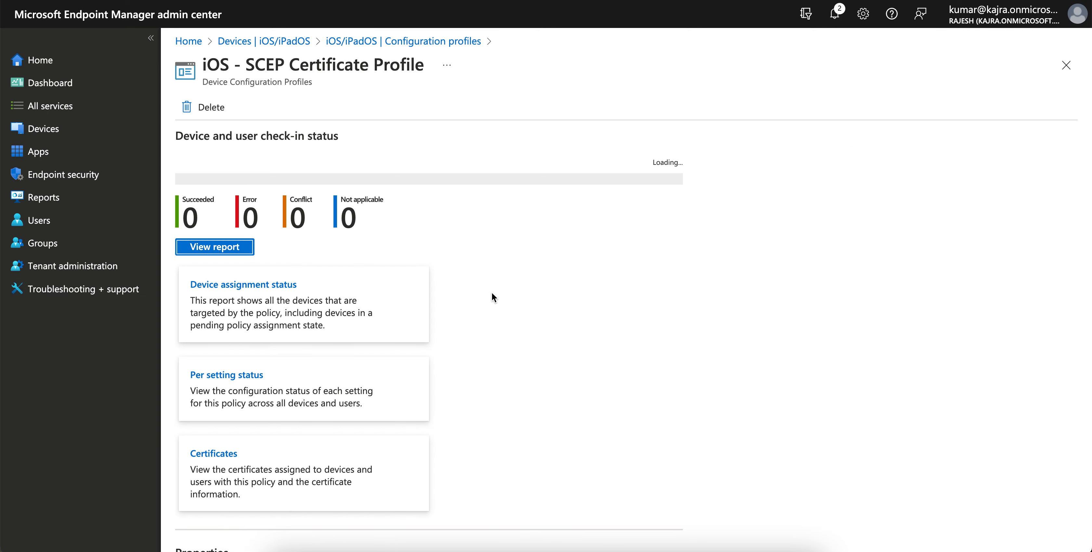
{"action": "scroll", "coordinate": [491, 290], "scroll_direction": "down", "scroll_amount": 10}
{"action": "scroll", "coordinate": [492, 291], "scroll_direction": "up", "scroll_amount": 10}
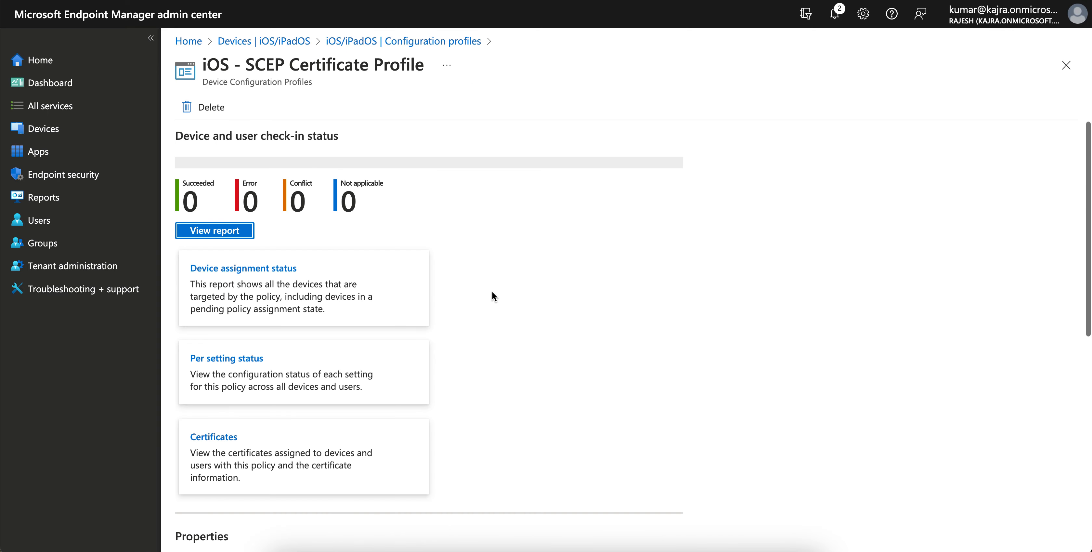
{"action": "scroll", "coordinate": [491, 290], "scroll_direction": "down", "scroll_amount": 10}
{"action": "scroll", "coordinate": [491, 291], "scroll_direction": "up", "scroll_amount": 10}
{"action": "scroll", "coordinate": [468, 331], "scroll_direction": "down", "scroll_amount": 10}
{"action": "left_click", "coordinate": [212, 525]}
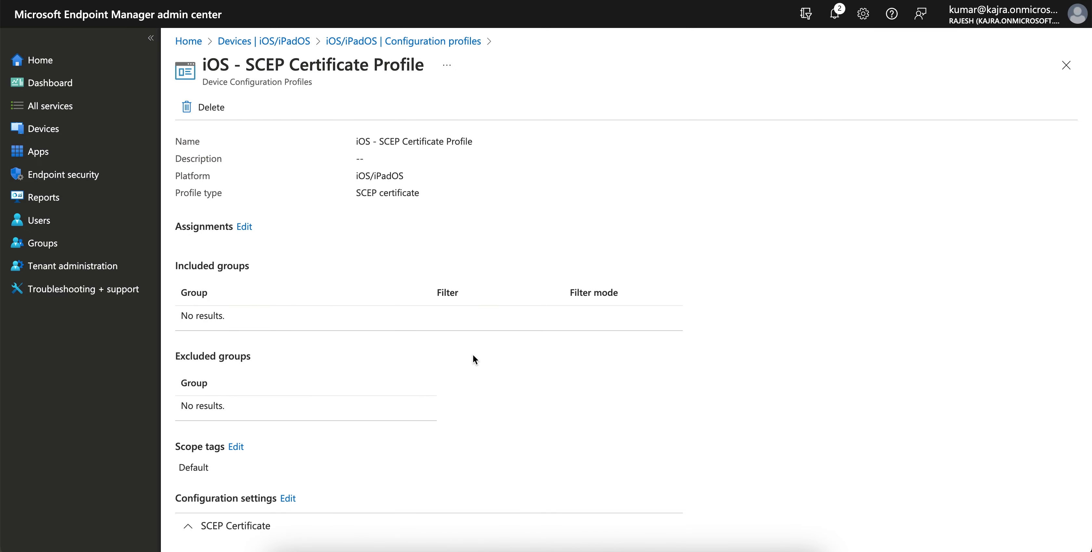
{"action": "scroll", "coordinate": [474, 355], "scroll_direction": "down", "scroll_amount": 10}
{"action": "scroll", "coordinate": [508, 289], "scroll_direction": "up", "scroll_amount": 10}
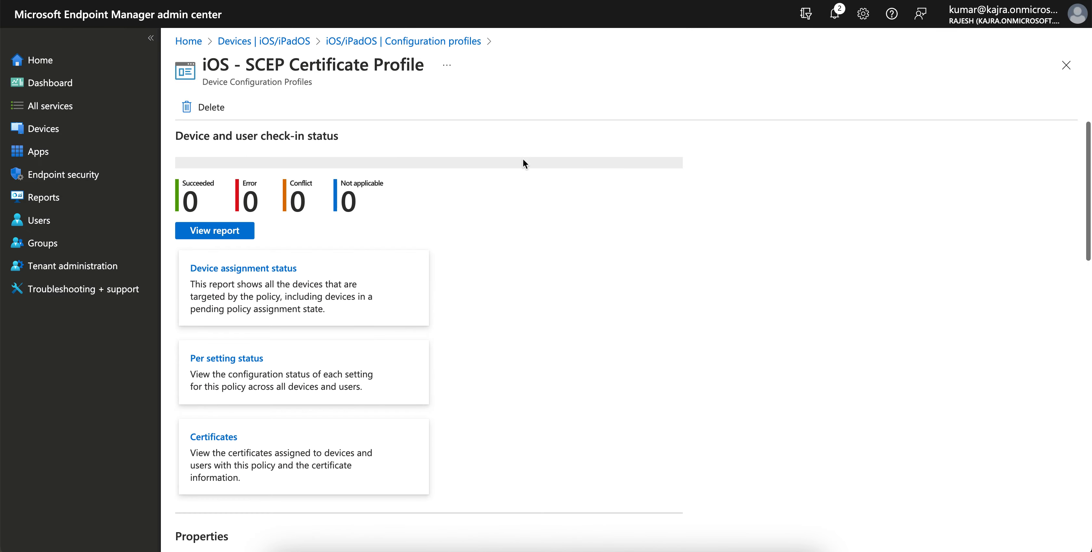
{"action": "scroll", "coordinate": [514, 324], "scroll_direction": "down", "scroll_amount": 15}
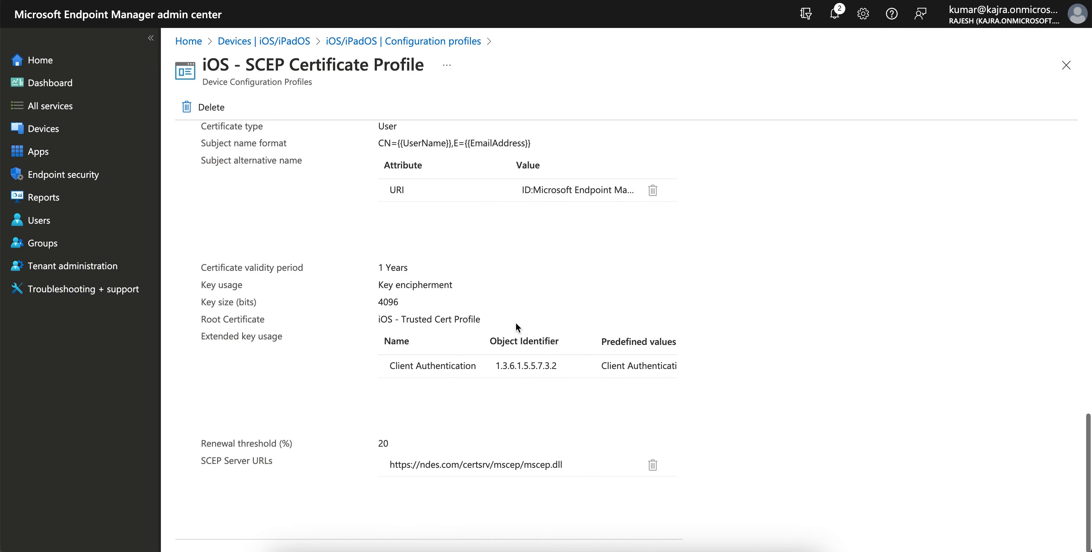
{"action": "scroll", "coordinate": [476, 251], "scroll_direction": "up", "scroll_amount": 15}
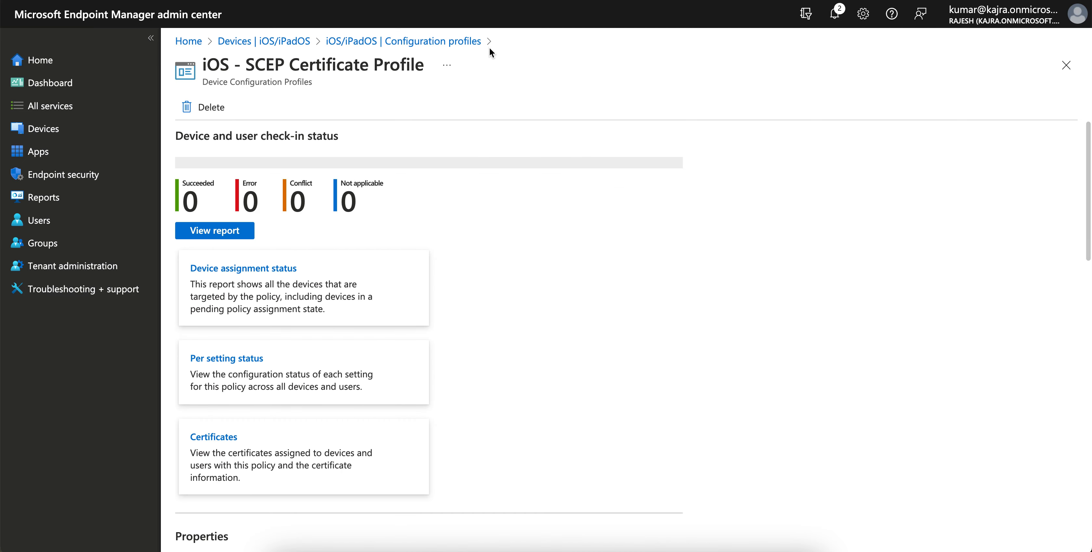
Print the iOS - SCEP Certificate Profile page to a PDF with all pages in portrait layout, saved in Downloads.
{"action": "left_click", "coordinate": [450, 67]}
{"action": "left_click", "coordinate": [520, 111]}
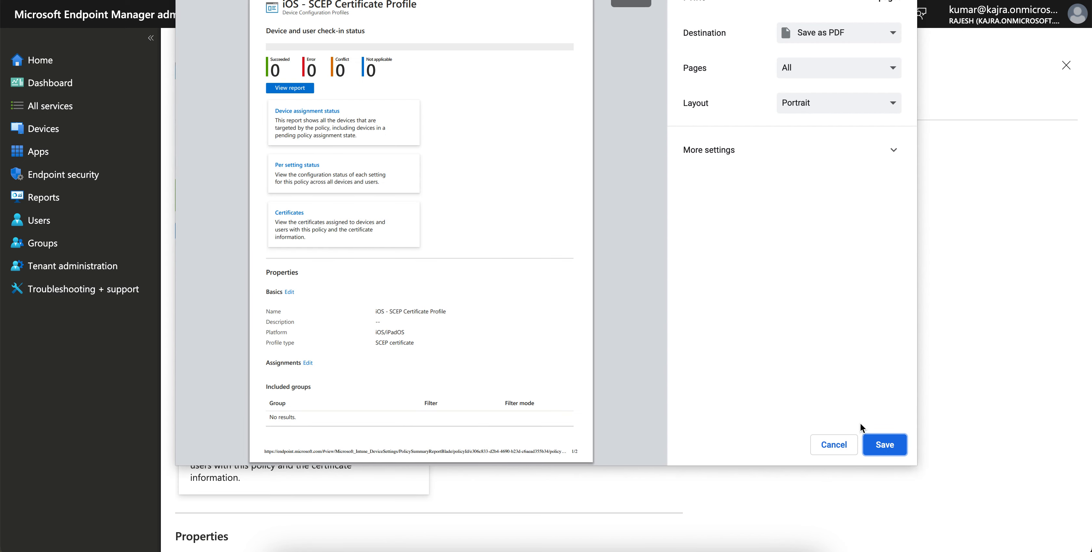
{"action": "scroll", "coordinate": [529, 373], "scroll_direction": "down", "scroll_amount": 3}
{"action": "scroll", "coordinate": [529, 373], "scroll_direction": "down", "scroll_amount": 6}
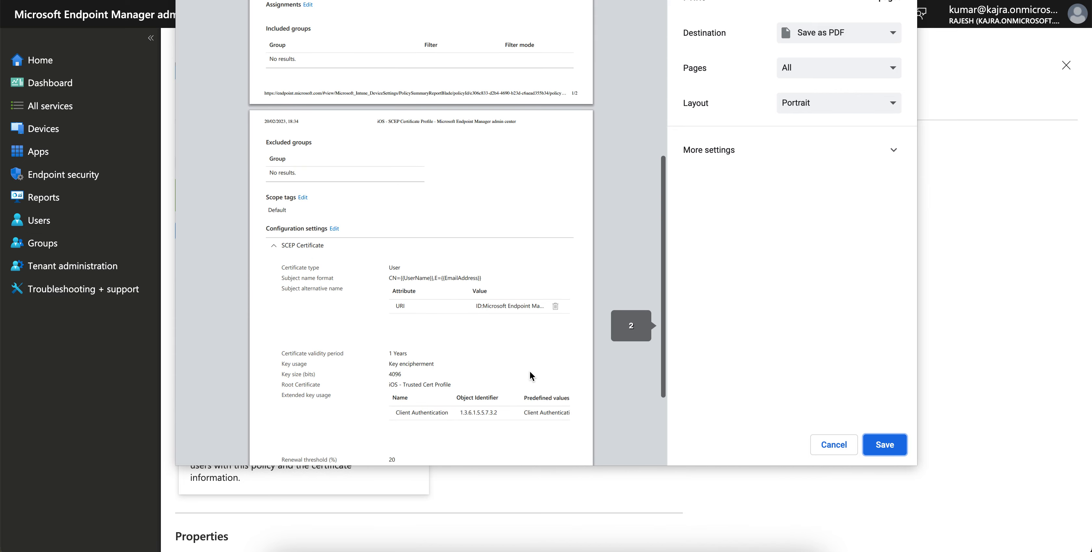
{"action": "left_click", "coordinate": [884, 444]}
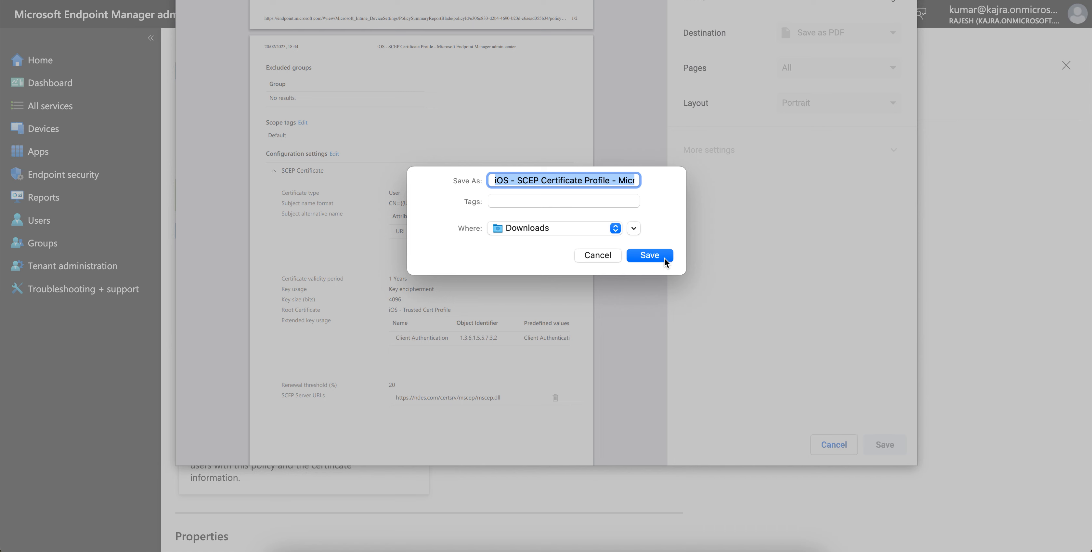
{"action": "left_click", "coordinate": [665, 256]}
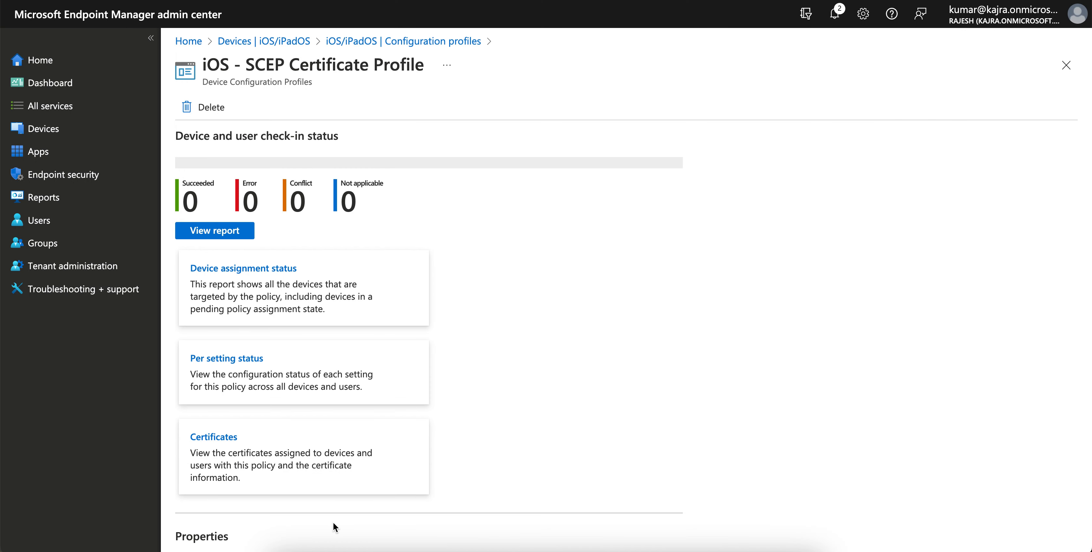
Open the saved SCEP profile PDF from Downloads and review its status, properties, assignments and SCEP certificate settings.
{"action": "left_click", "coordinate": [280, 542]}
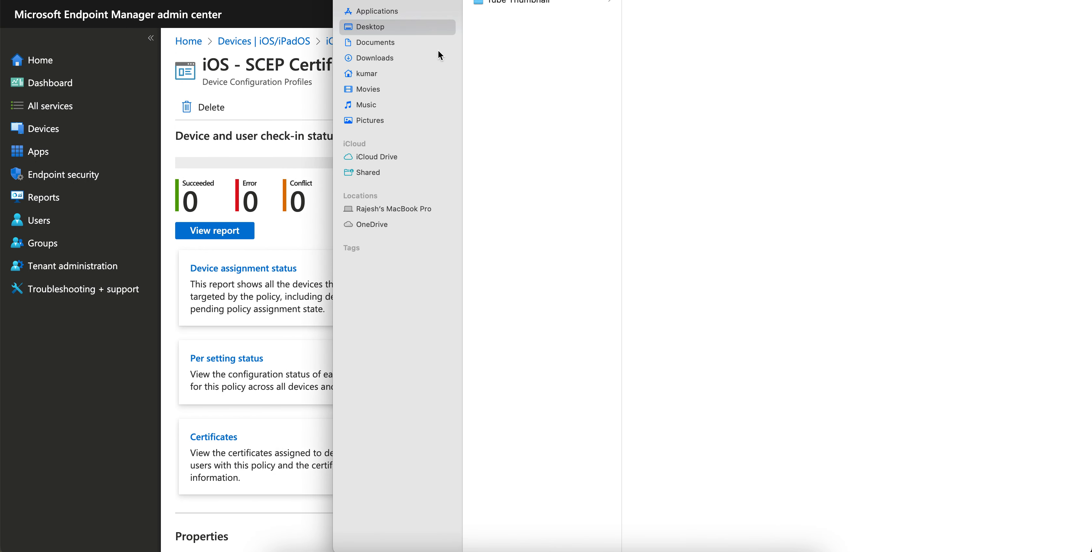
{"action": "left_click", "coordinate": [403, 57]}
{"action": "left_click", "coordinate": [543, 19]}
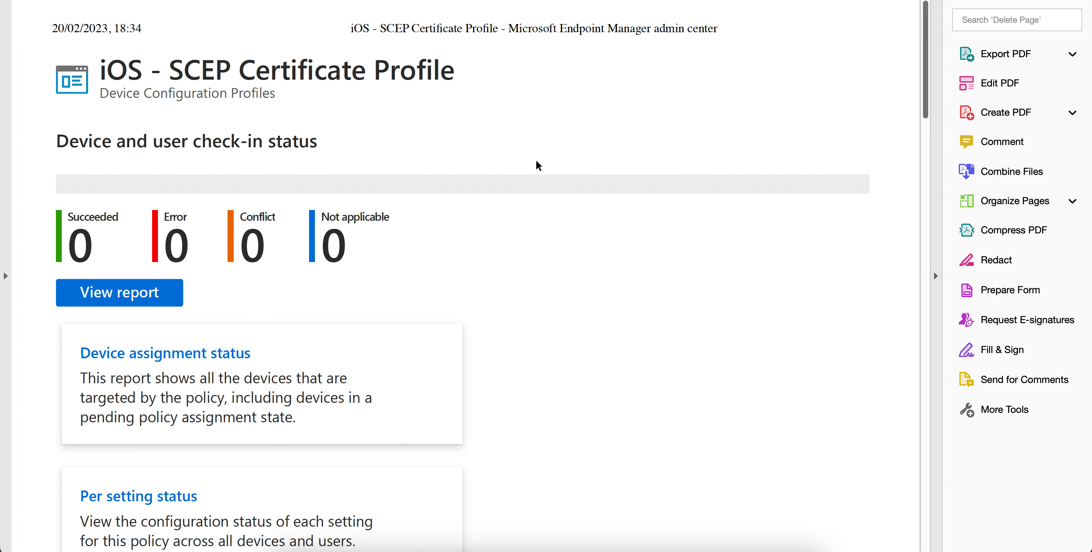
{"action": "left_click", "coordinate": [448, 0]}
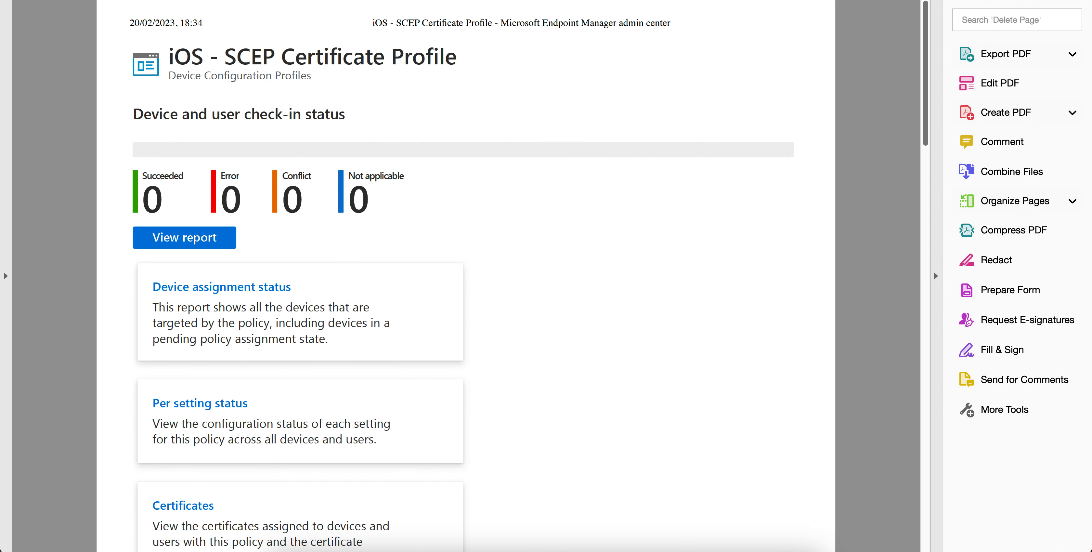
{"action": "scroll", "coordinate": [662, 231], "scroll_direction": "down", "scroll_amount": 5}
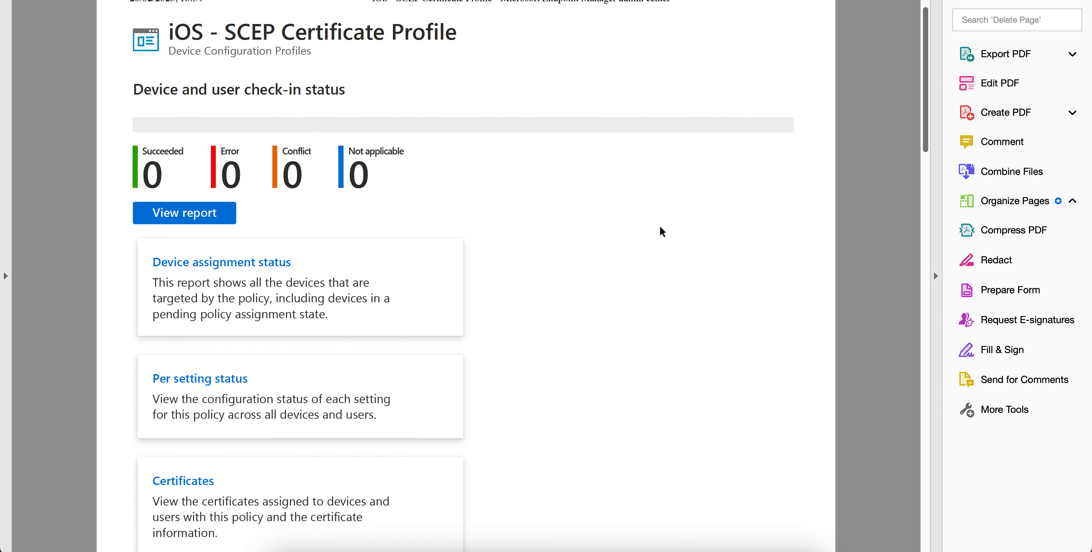
{"action": "scroll", "coordinate": [662, 231], "scroll_direction": "down", "scroll_amount": 15}
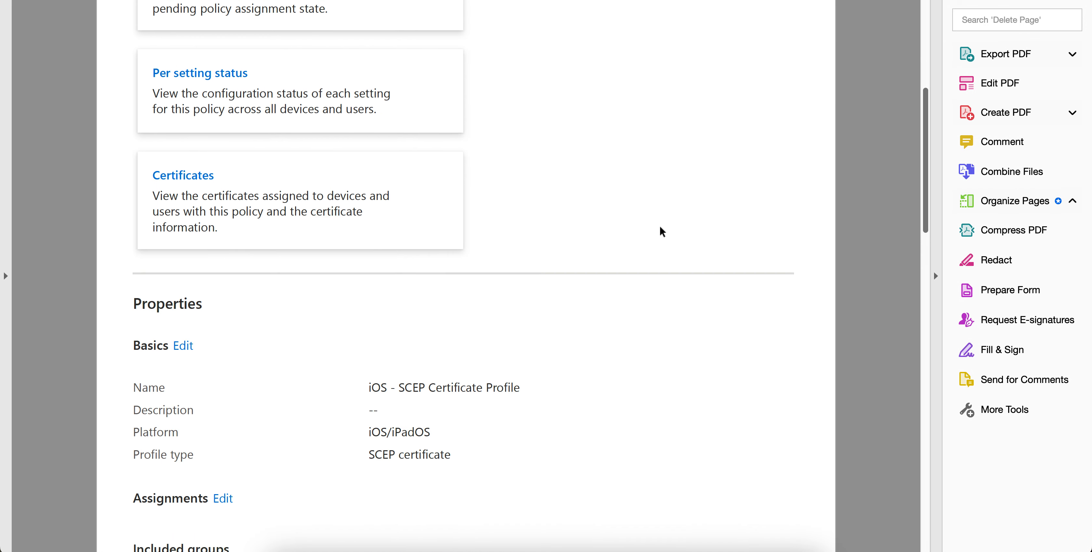
{"action": "scroll", "coordinate": [662, 231], "scroll_direction": "down", "scroll_amount": 4}
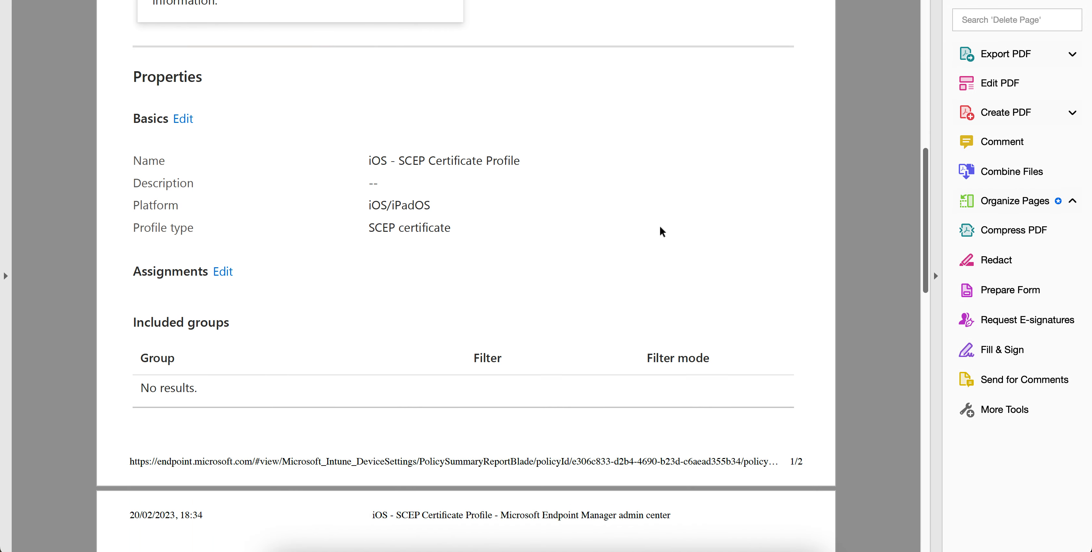
{"action": "scroll", "coordinate": [597, 197], "scroll_direction": "down", "scroll_amount": 20}
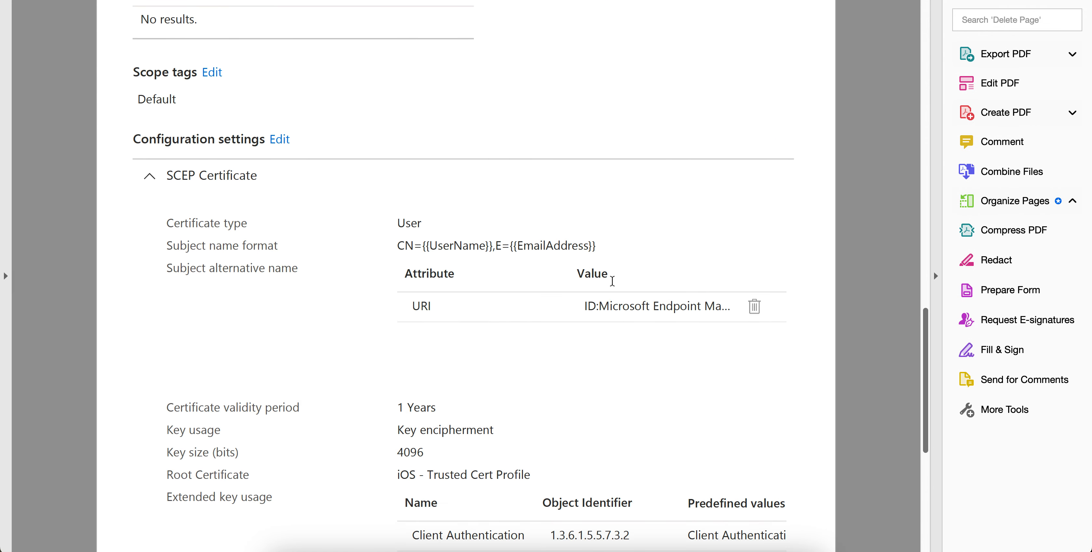
Examine the SCEP certificate settings in the PDF down to the SCEP server URLs and compare them with the profile's basic properties and assignments.
{"action": "scroll", "coordinate": [610, 279], "scroll_direction": "down", "scroll_amount": 5}
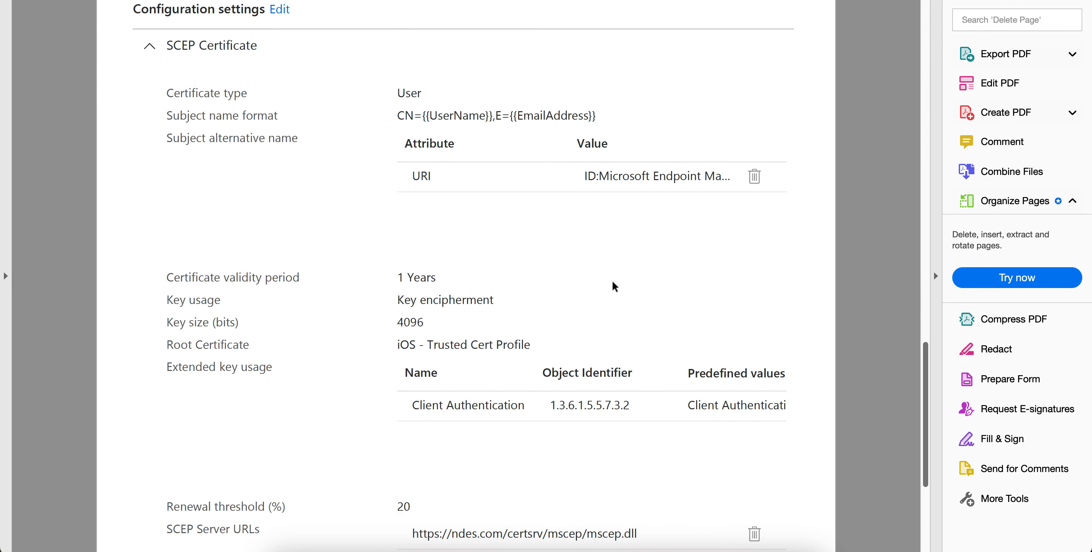
{"action": "scroll", "coordinate": [612, 284], "scroll_direction": "down", "scroll_amount": 5}
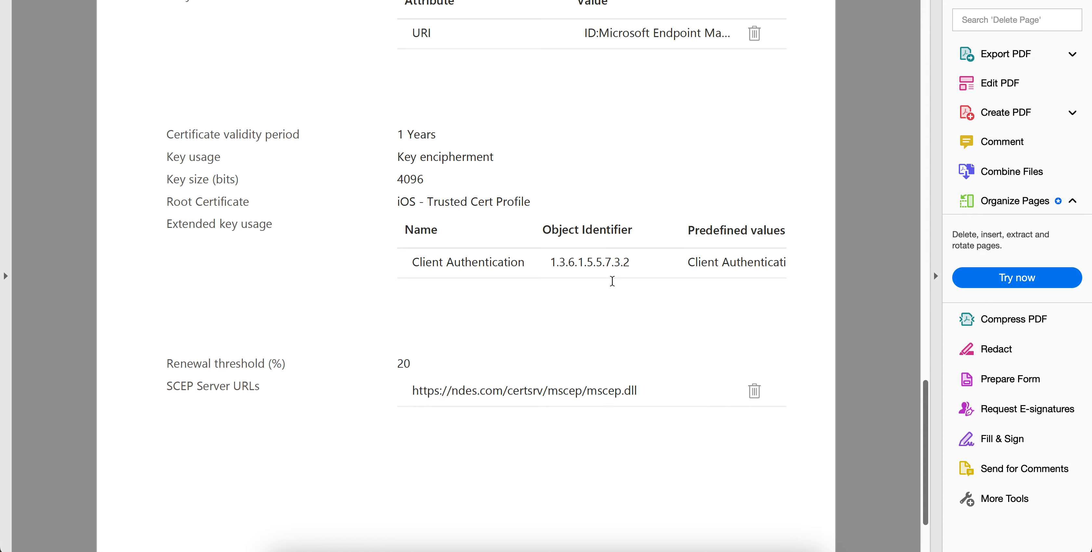
{"action": "scroll", "coordinate": [604, 211], "scroll_direction": "up", "scroll_amount": 10}
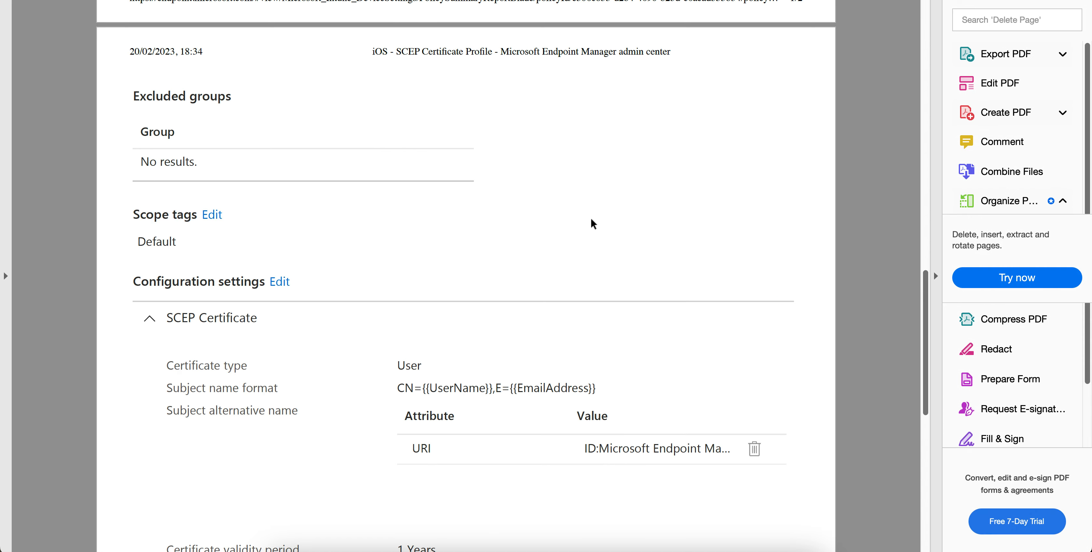
{"action": "scroll", "coordinate": [609, 221], "scroll_direction": "down", "scroll_amount": 8}
{"action": "scroll", "coordinate": [609, 222], "scroll_direction": "down", "scroll_amount": 3}
{"action": "scroll", "coordinate": [609, 221], "scroll_direction": "up", "scroll_amount": 15}
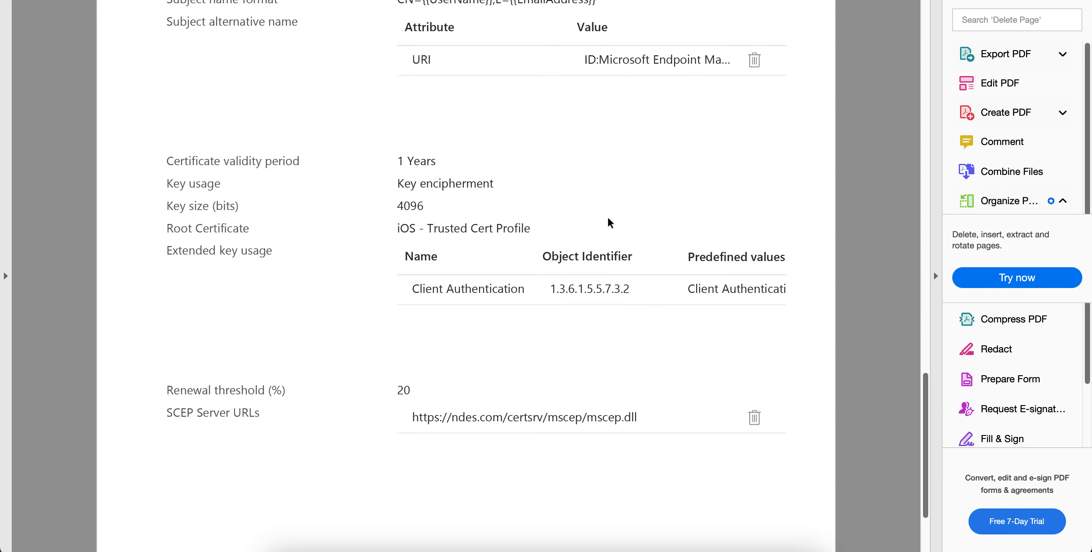
{"action": "scroll", "coordinate": [609, 221], "scroll_direction": "up", "scroll_amount": 5}
{"action": "scroll", "coordinate": [608, 222], "scroll_direction": "down", "scroll_amount": 15}
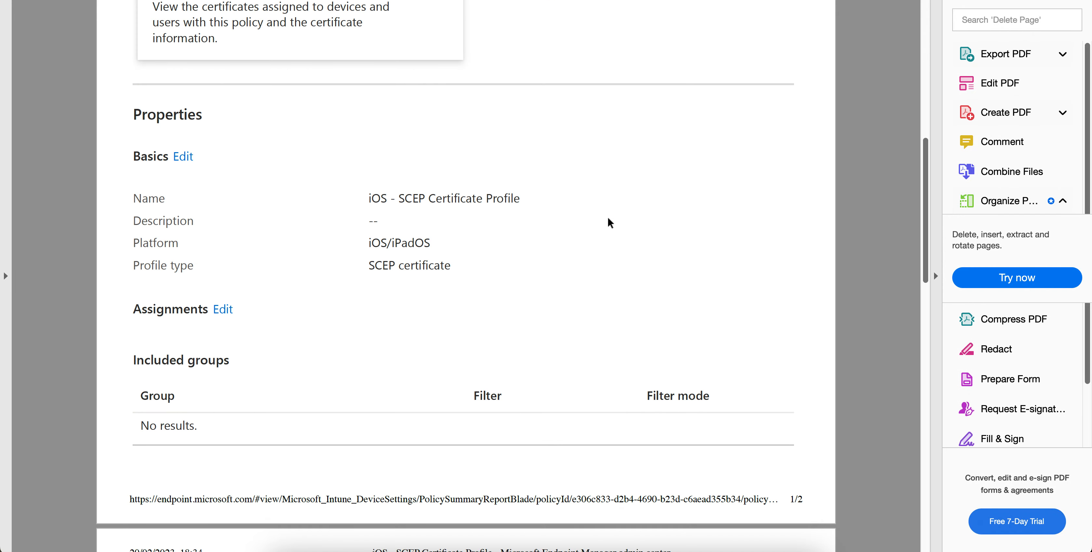
{"action": "scroll", "coordinate": [610, 222], "scroll_direction": "up", "scroll_amount": 6}
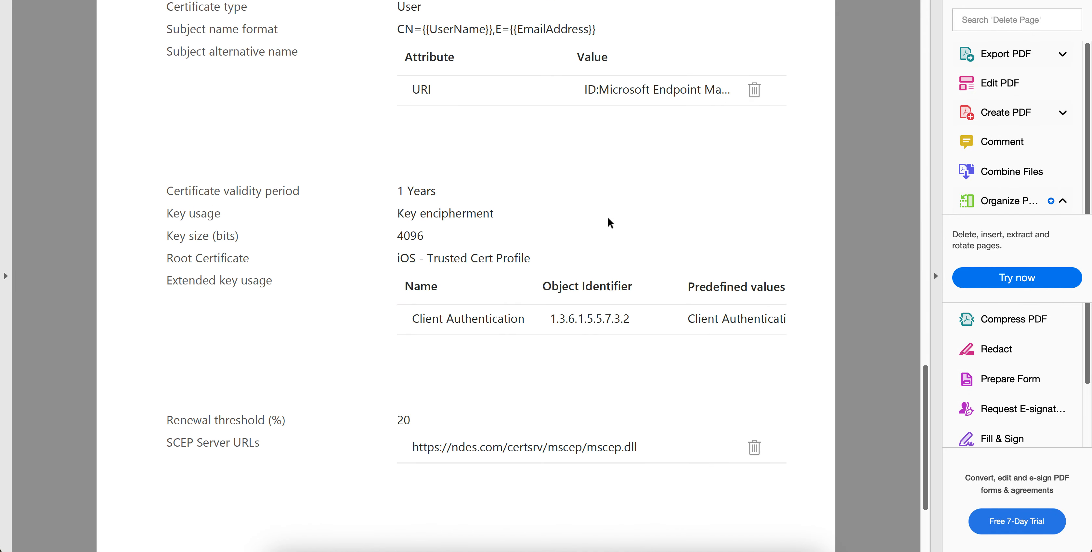
Switch back to Google Chrome, return to the iOS/iPadOS configuration profiles list and check its Print content option without printing.
{"action": "left_click", "coordinate": [514, 543]}
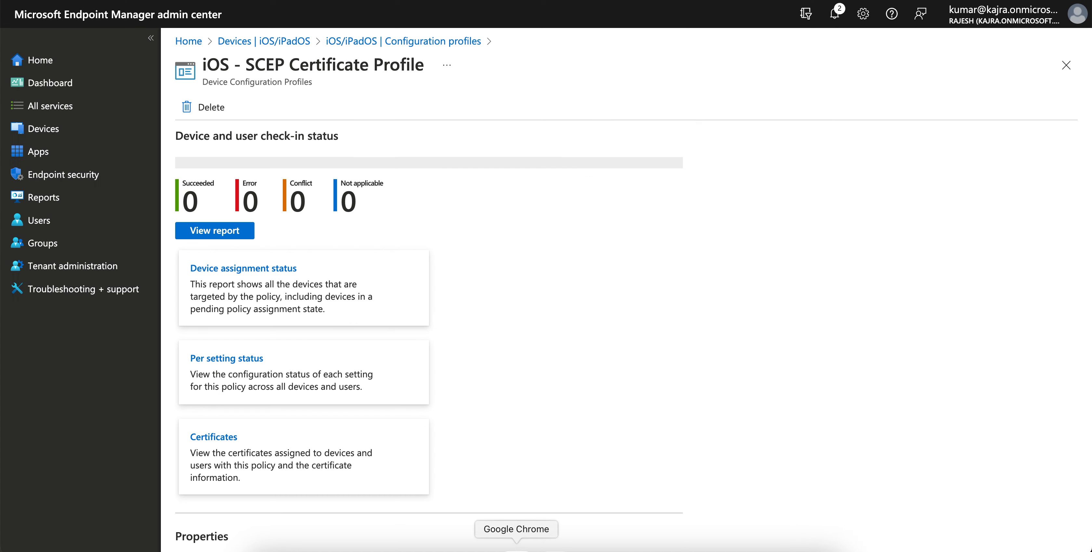
{"action": "left_click", "coordinate": [379, 41]}
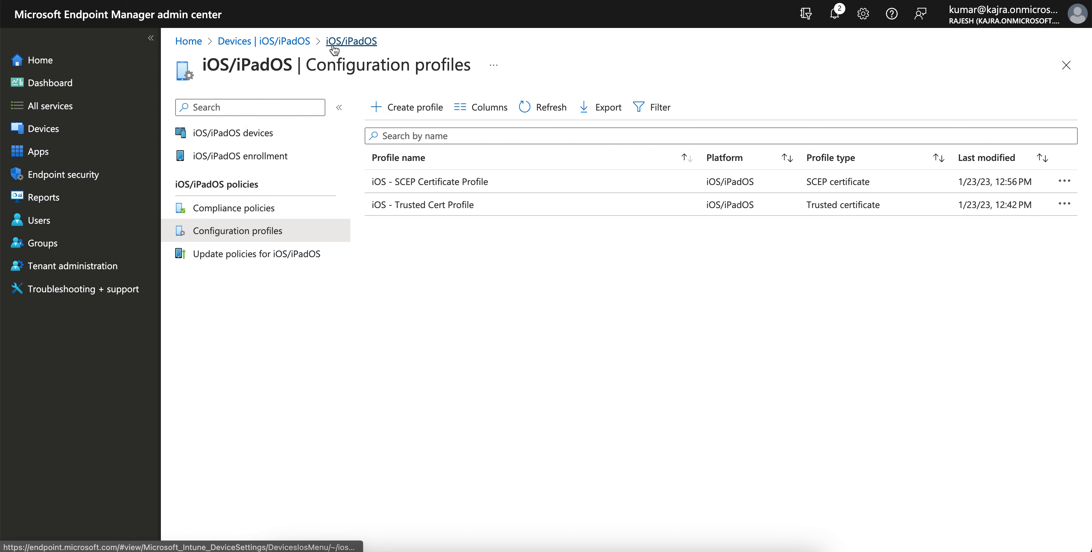
{"action": "left_click", "coordinate": [493, 65]}
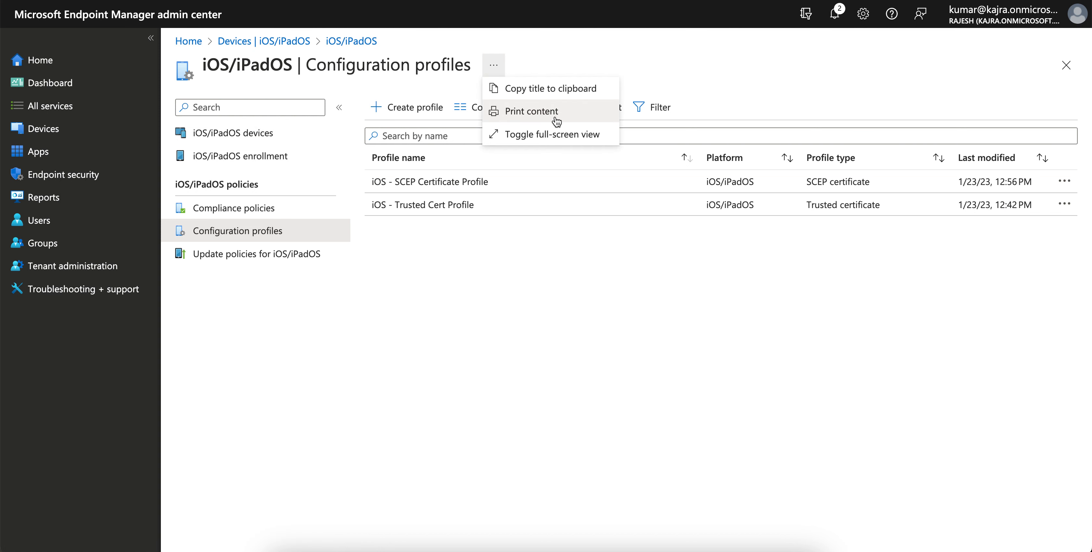
{"action": "left_click", "coordinate": [713, 62]}
Open the iOS - Trusted Cert Profile and check its Print content option without printing.
{"action": "left_click", "coordinate": [433, 205]}
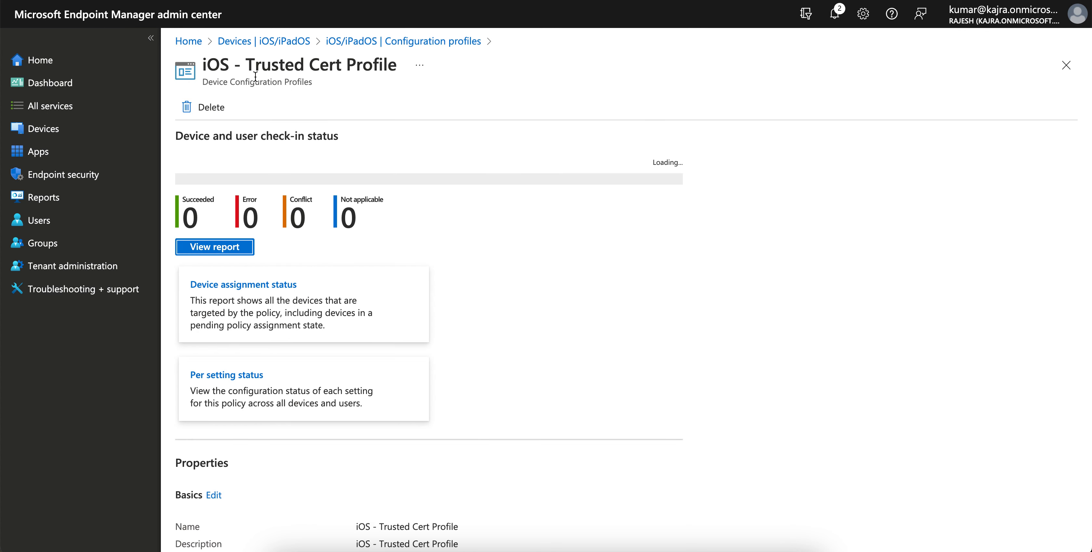
{"action": "left_click", "coordinate": [420, 66]}
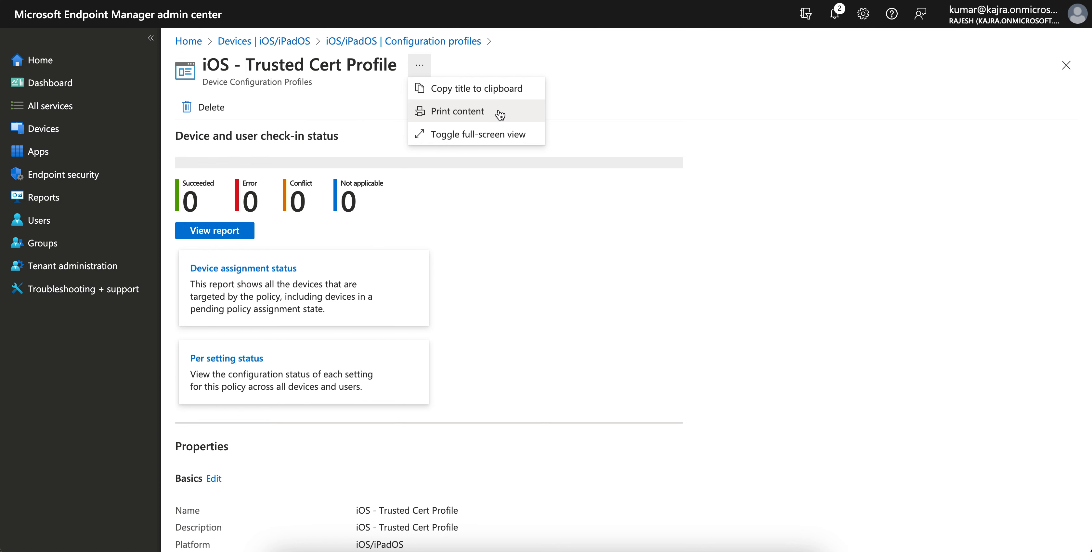
{"action": "left_click", "coordinate": [587, 107]}
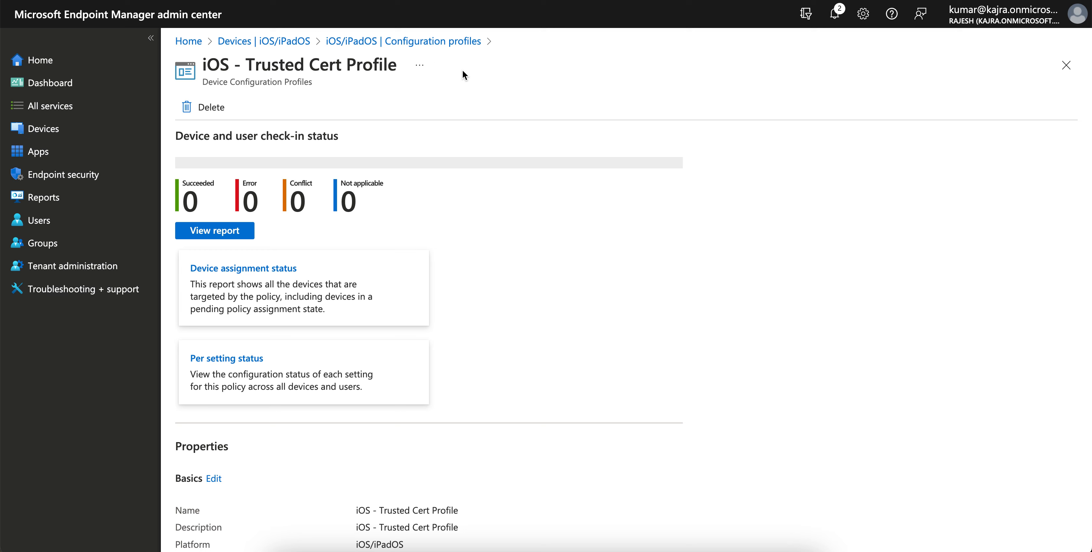
Go to the Devices overview.
{"action": "left_click", "coordinate": [106, 129]}
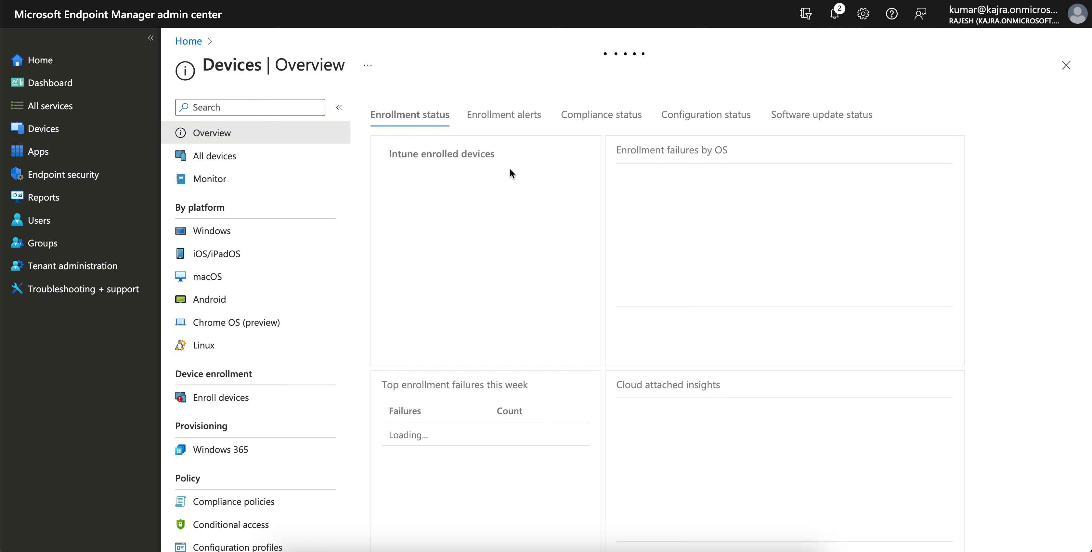